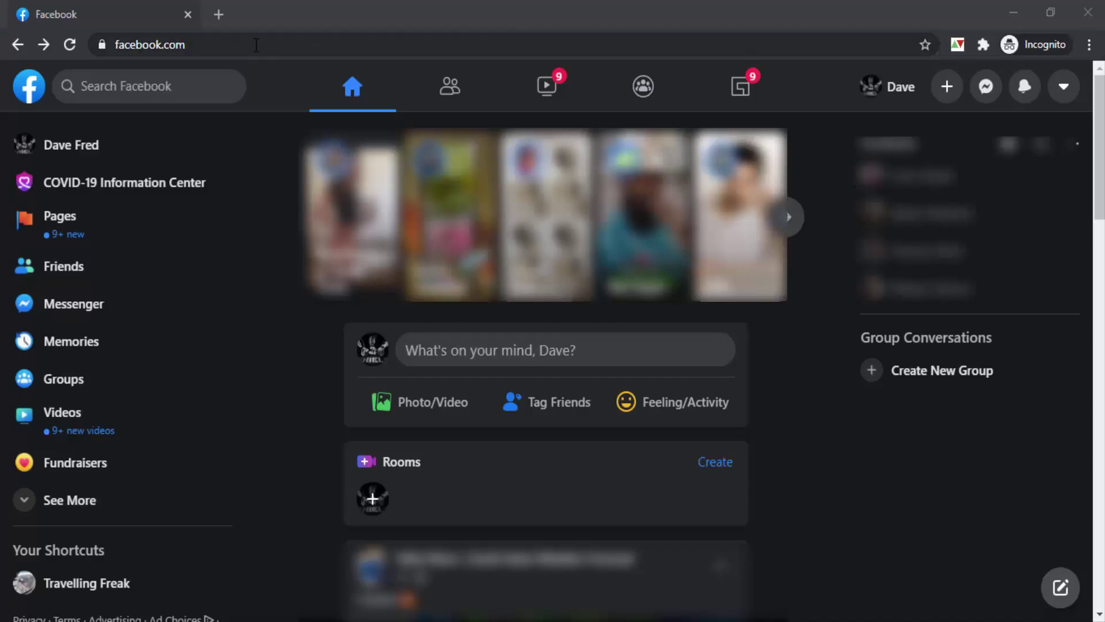
- Start creating a new Facebook Page from the home feed
{"action": "left_click_drag", "start_coordinate": [256, 44], "coordinate": [108, 40]}
{"action": "left_click", "coordinate": [205, 36]}
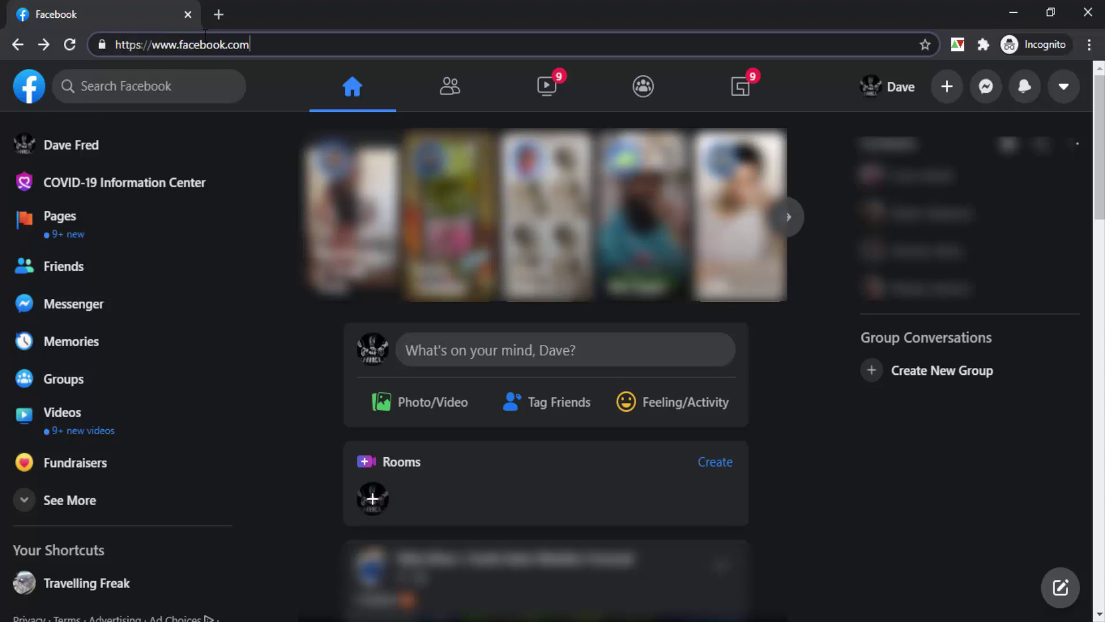
{"action": "left_click", "coordinate": [947, 86]}
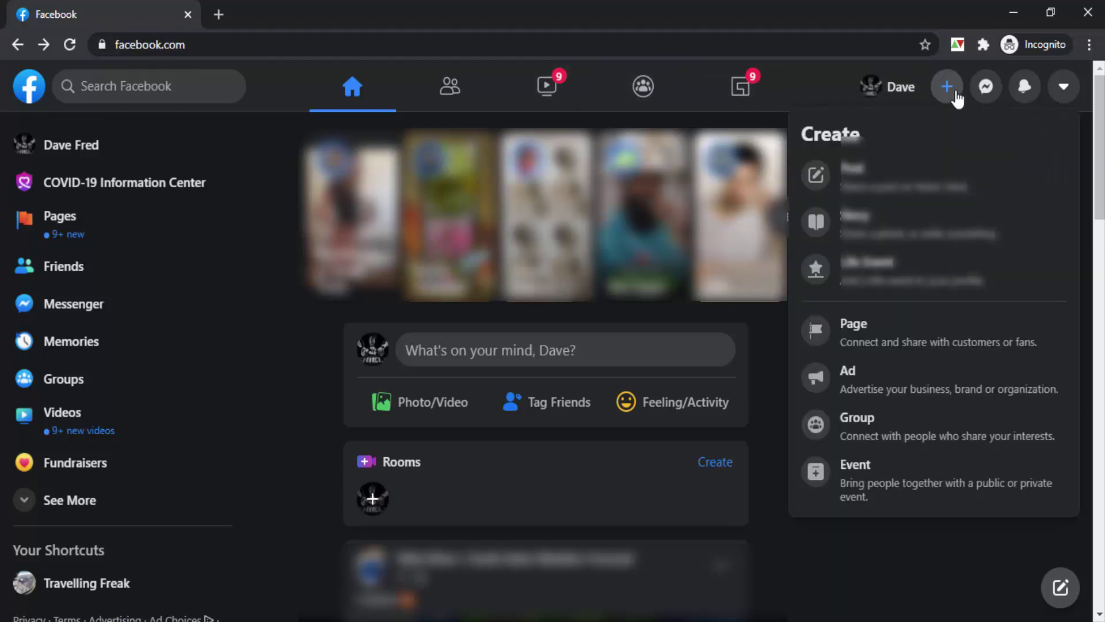
{"action": "left_click", "coordinate": [924, 340]}
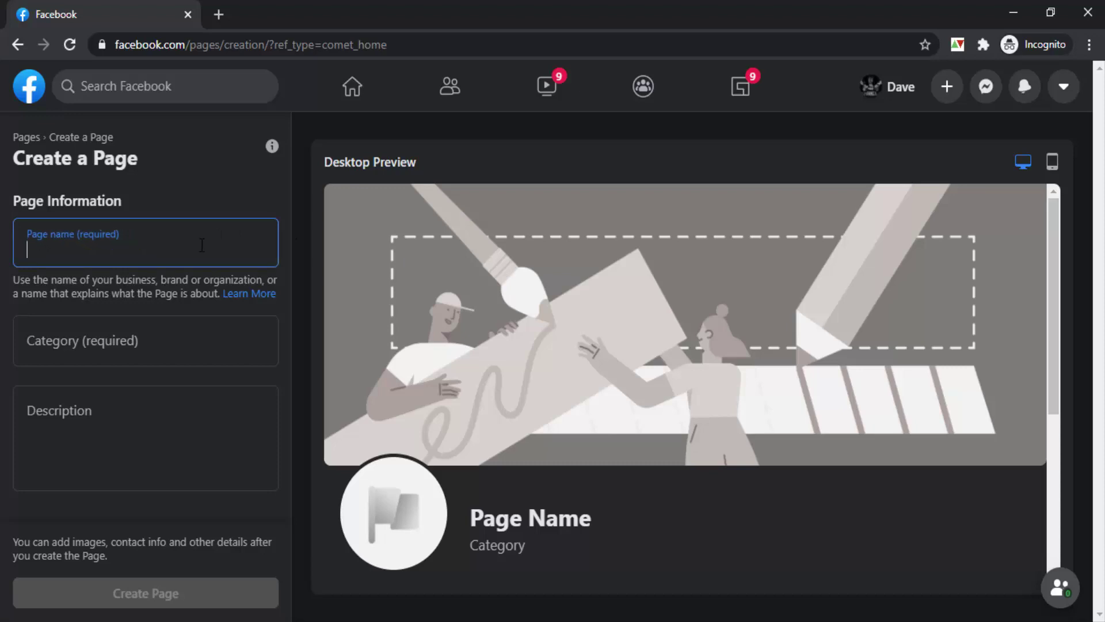
- Name the new Page "Ecommerce Tips" and assign it the category E-commerce Website
{"action": "type", "text": "Ec"}
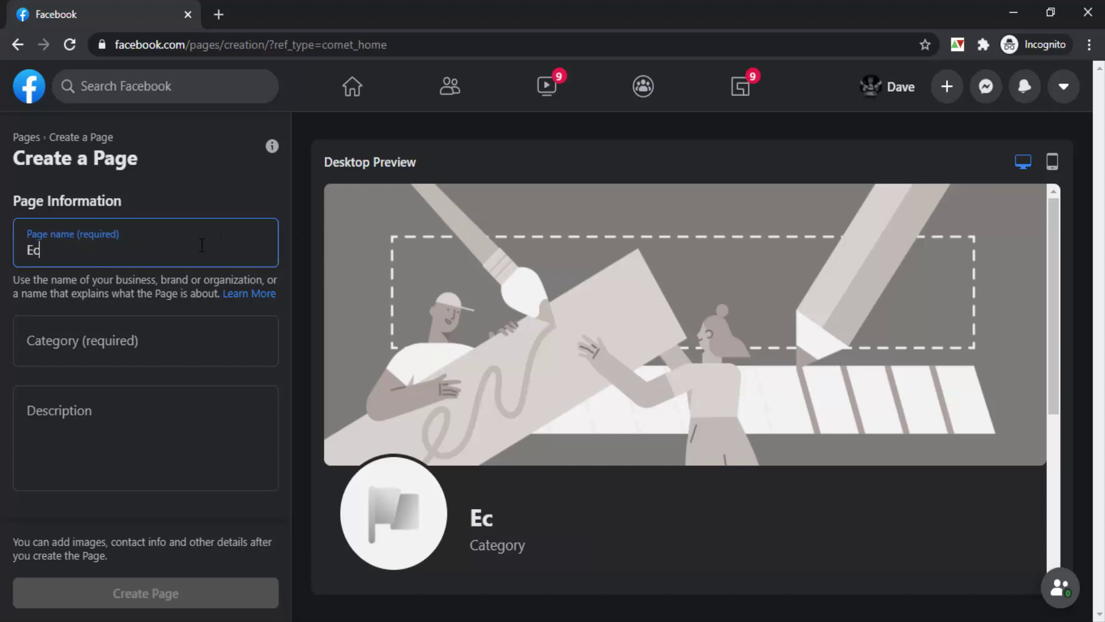
{"action": "type", "text": "ommerc"}
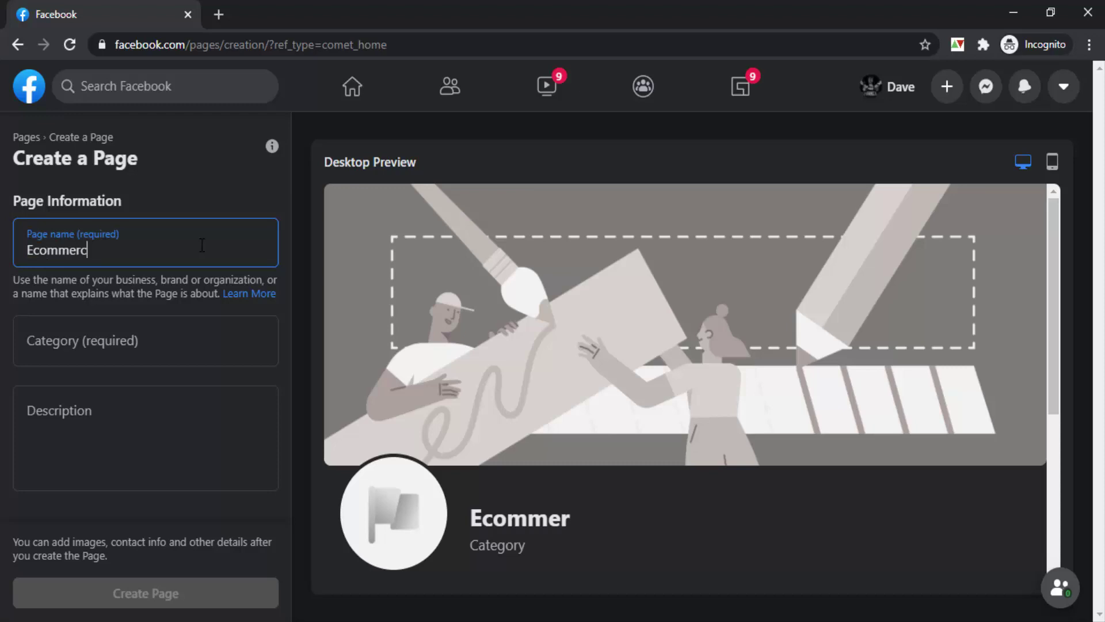
{"action": "type", "text": "e Tips"}
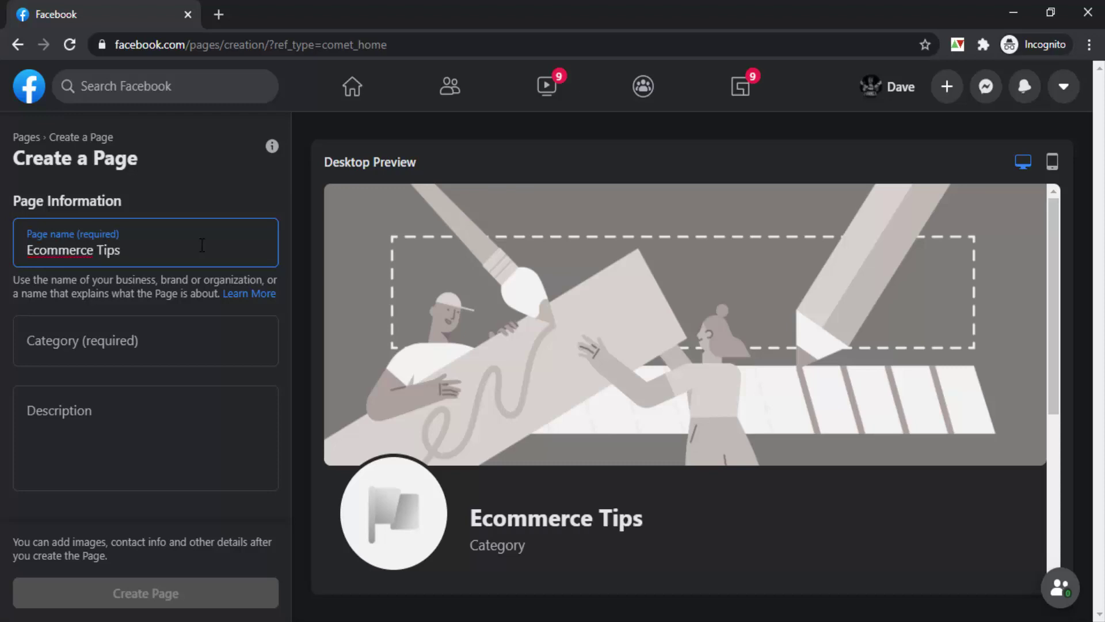
{"action": "left_click", "coordinate": [197, 331]}
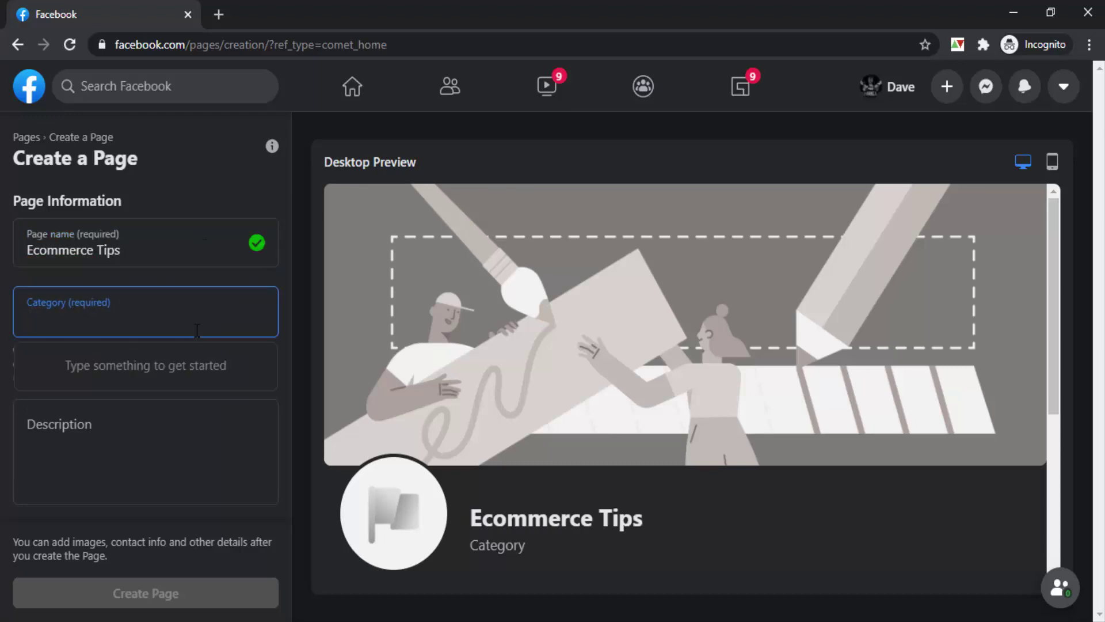
{"action": "type", "text": "e"}
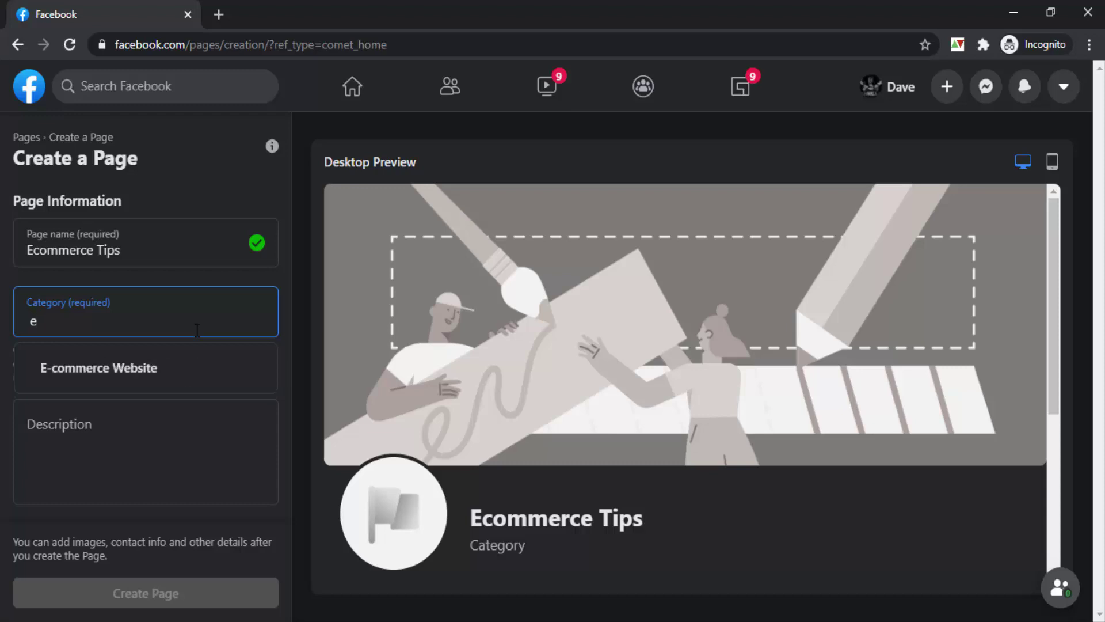
{"action": "left_click", "coordinate": [193, 363]}
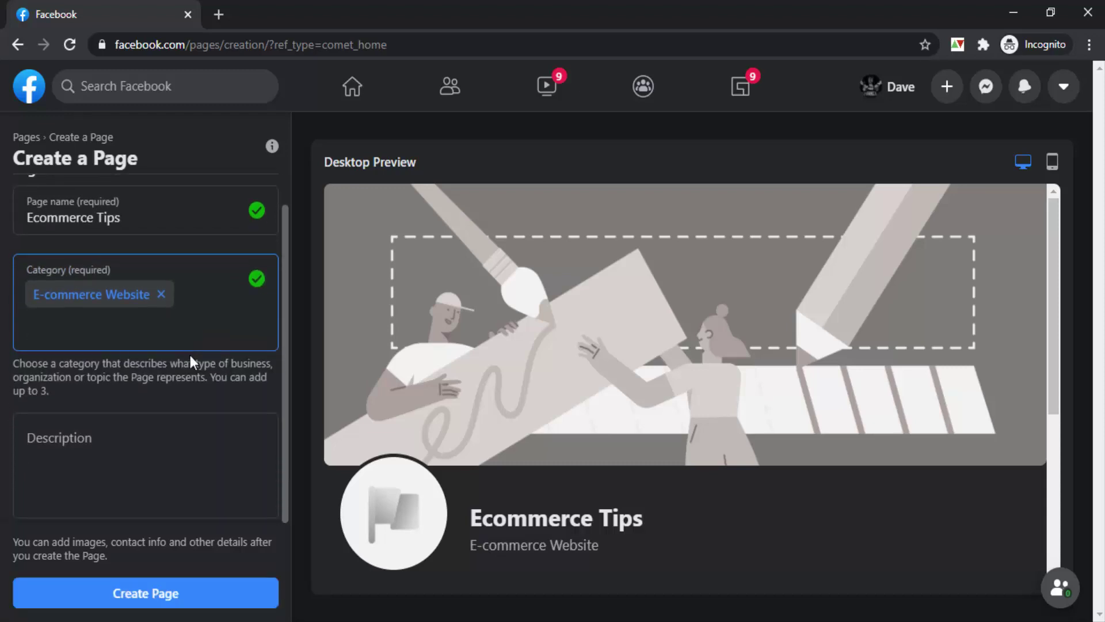
- Enter the description "To give tips to newbies of eCommerce" and create the Page
{"action": "left_click", "coordinate": [180, 424]}
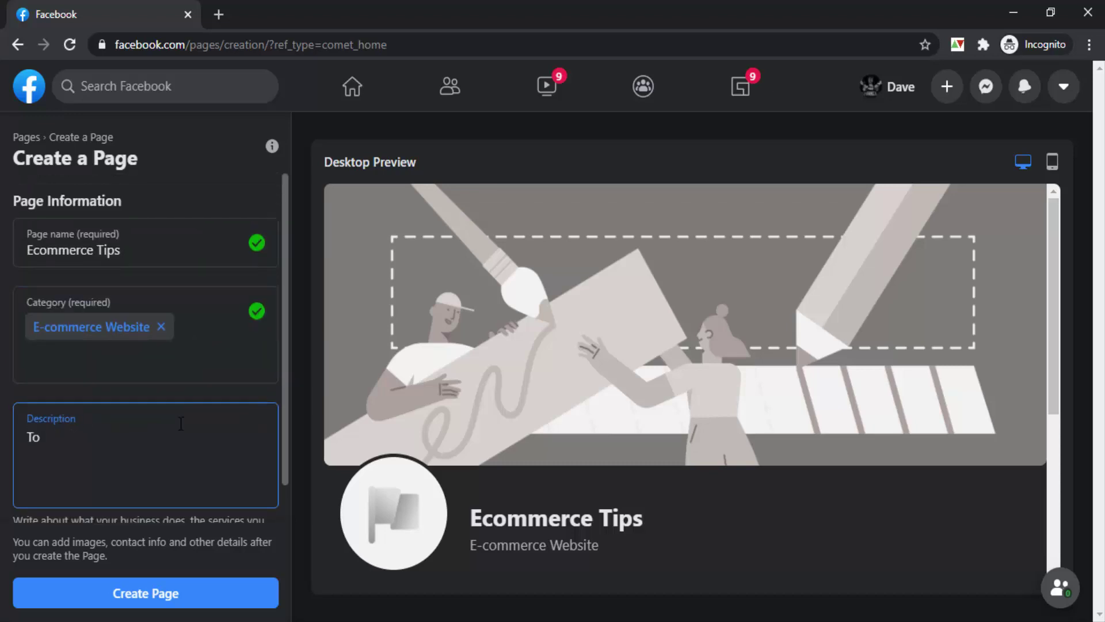
{"action": "type", "text": "To gic"}
{"action": "type", "text": "e"}
{"action": "key", "text": "BackSpace"}
{"action": "key", "text": "BackSpace"}
{"action": "type", "text": "ve tips to new "}
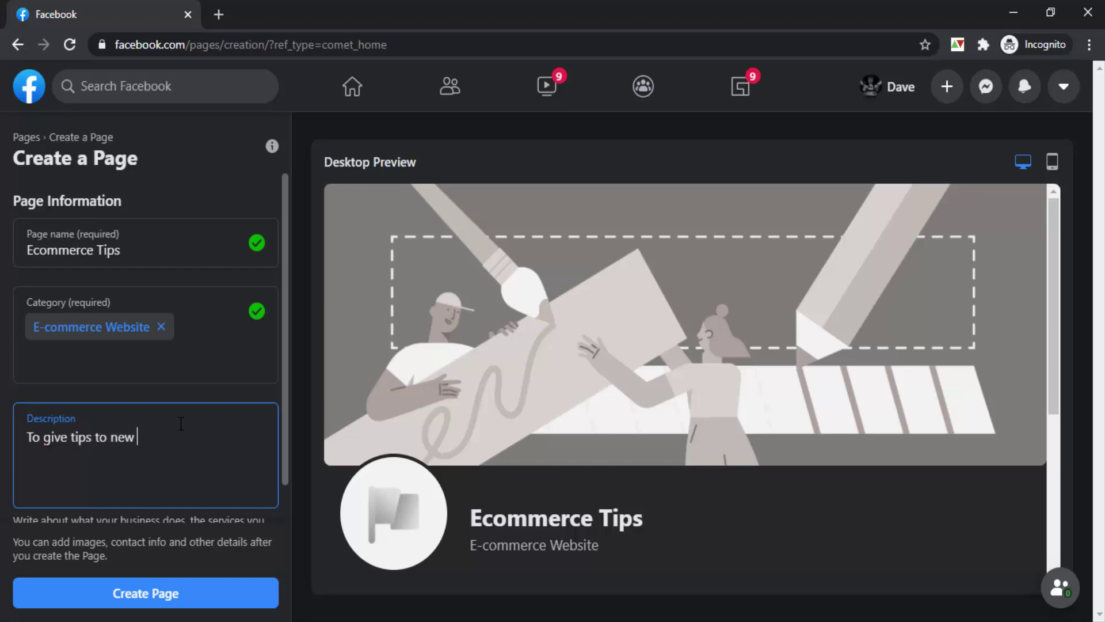
{"action": "type", "text": "bies of eCommerce"}
{"action": "left_click", "coordinate": [182, 599]}
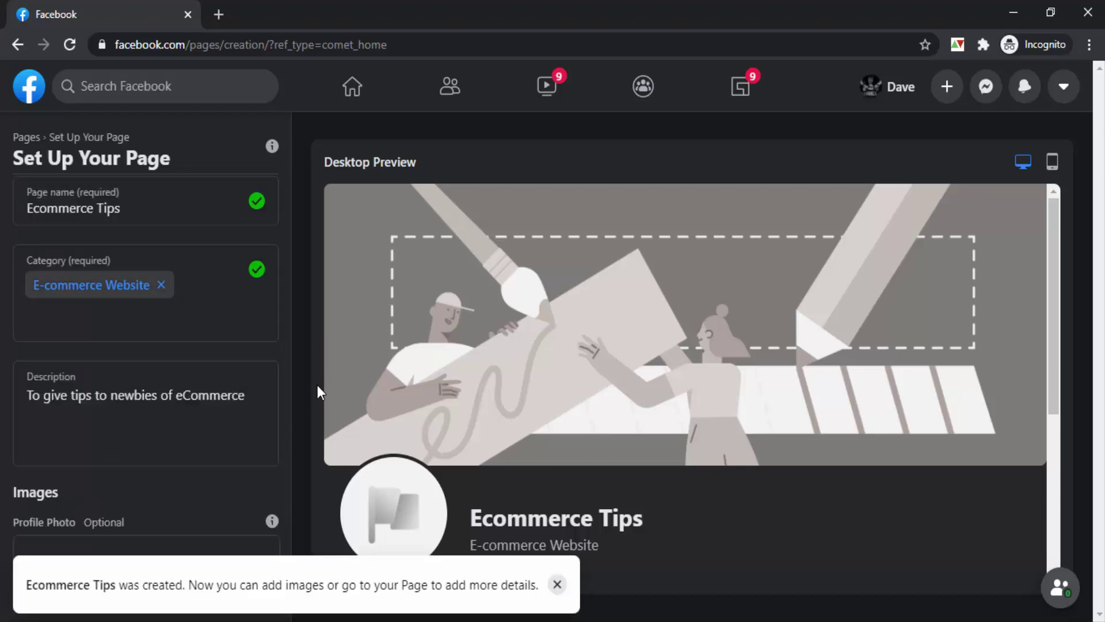
- Add a computer-store profile picture and an online-shopping cover photo to the Page, and save the setup
{"action": "scroll", "coordinate": [219, 393], "scroll_direction": "up", "scroll_amount": 1}
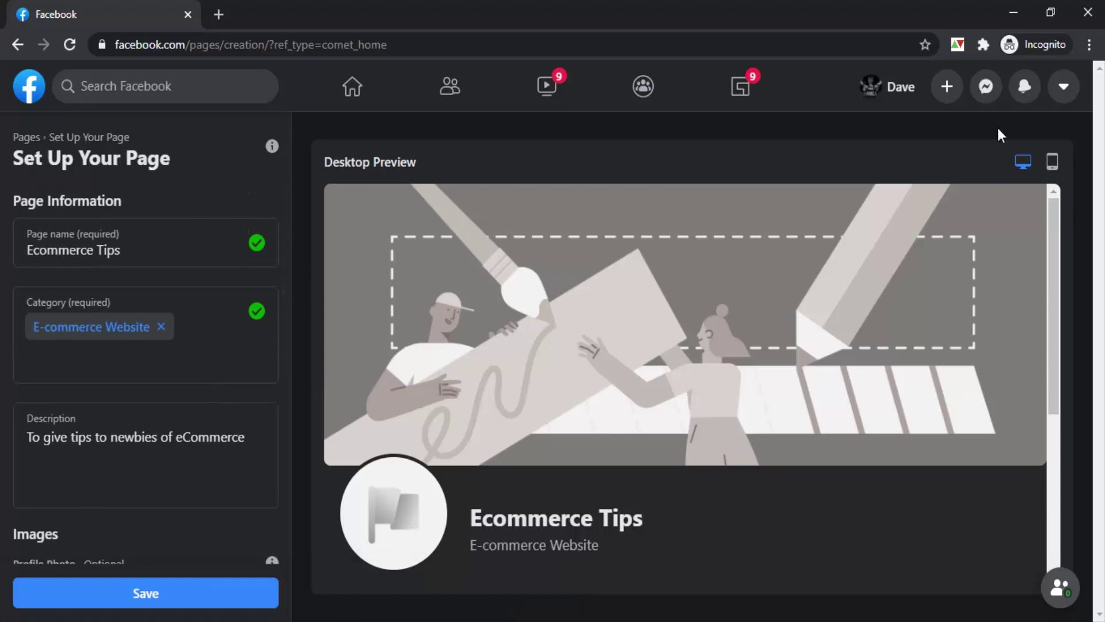
{"action": "scroll", "coordinate": [692, 326], "scroll_direction": "down", "scroll_amount": 5}
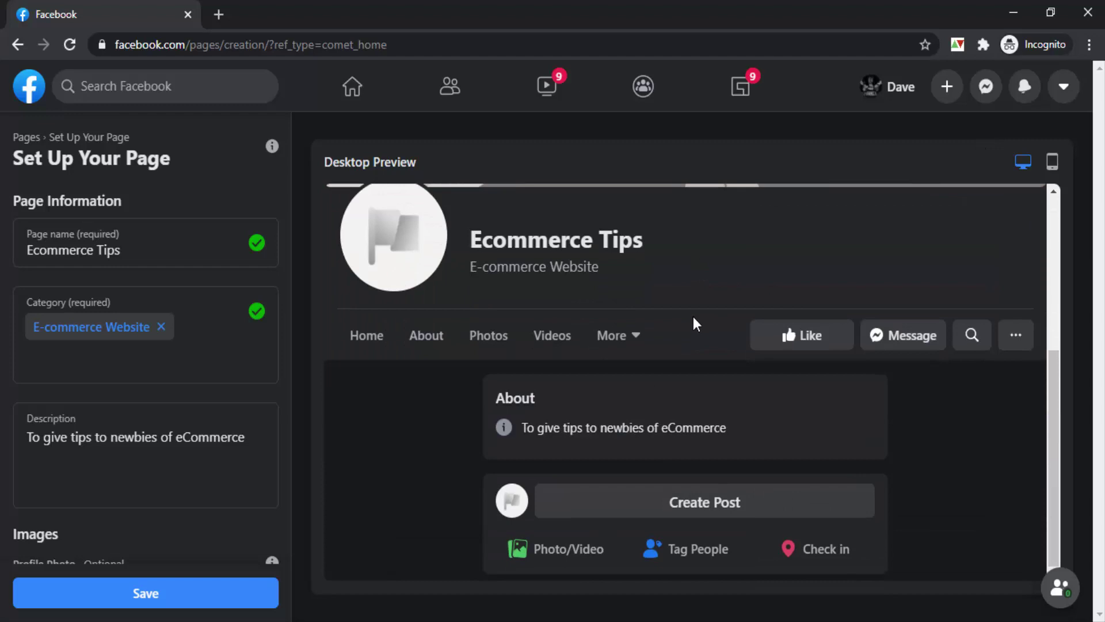
{"action": "scroll", "coordinate": [177, 326], "scroll_direction": "down", "scroll_amount": 1}
{"action": "scroll", "coordinate": [188, 310], "scroll_direction": "down", "scroll_amount": 5}
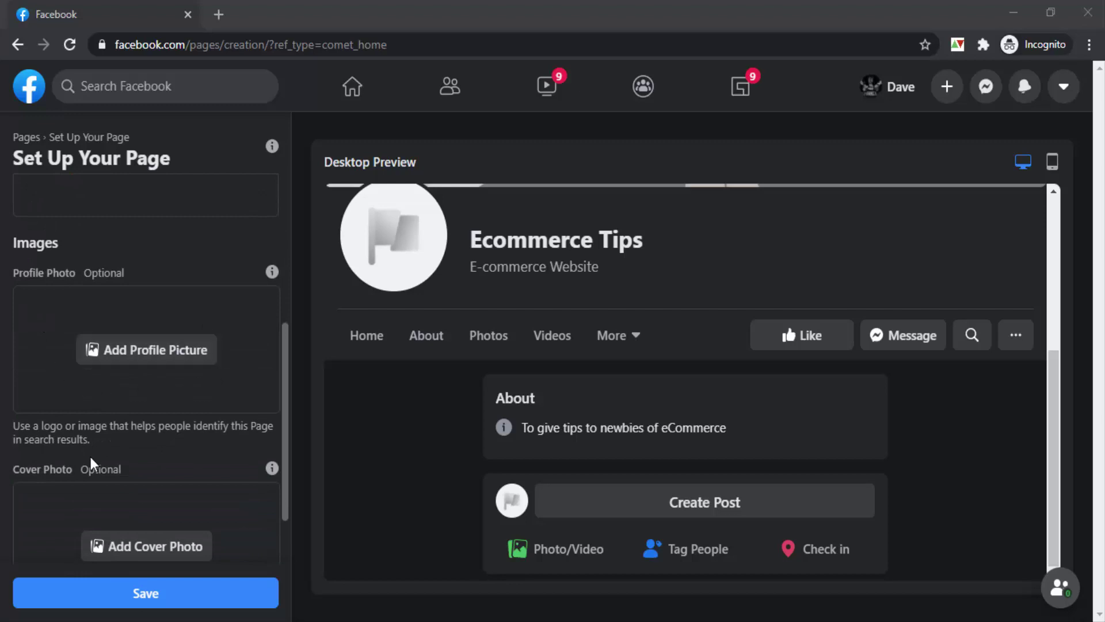
{"action": "scroll", "coordinate": [91, 461], "scroll_direction": "down", "scroll_amount": 2}
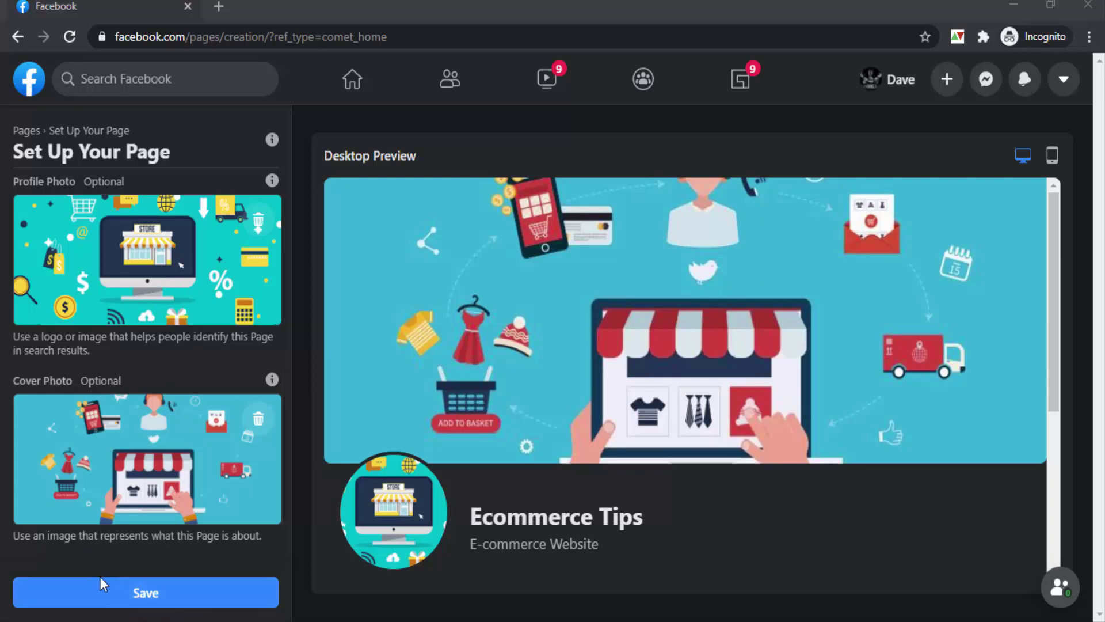
{"action": "left_click", "coordinate": [148, 604]}
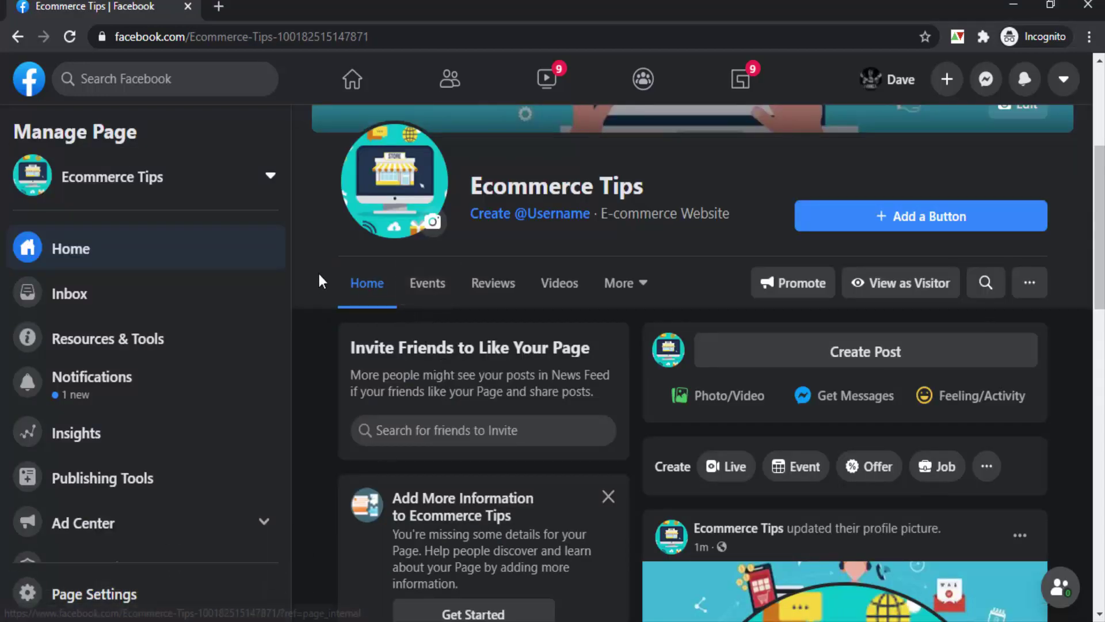
- Look over the new Page's home view, from the insights and about sections to the photos and posts
{"action": "scroll", "coordinate": [321, 281], "scroll_direction": "down", "scroll_amount": 2}
{"action": "scroll", "coordinate": [320, 276], "scroll_direction": "down", "scroll_amount": 7}
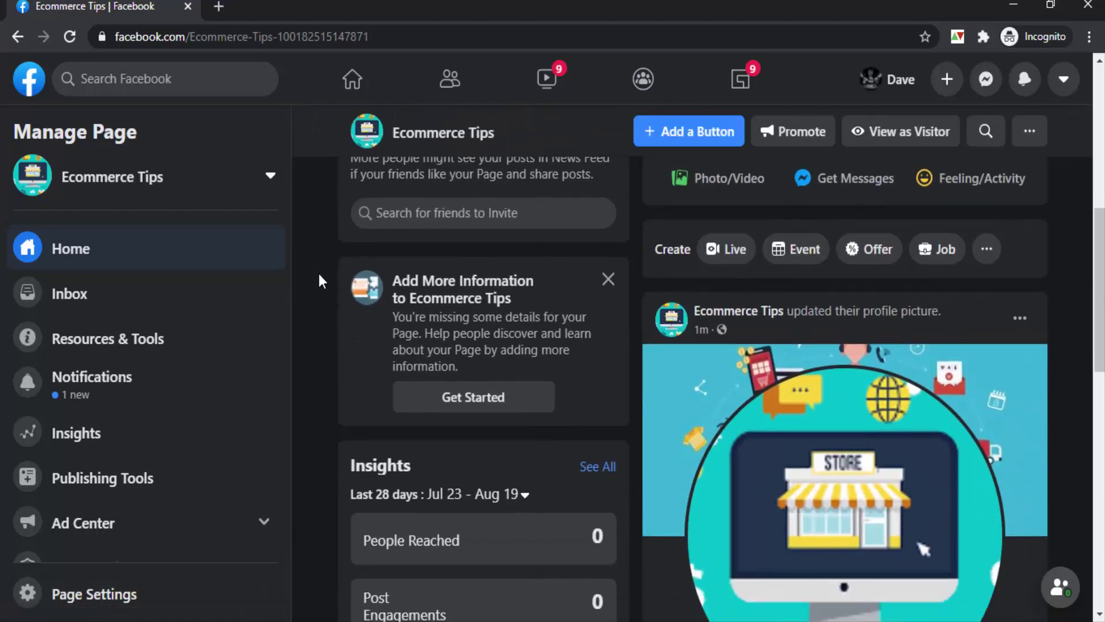
{"action": "scroll", "coordinate": [319, 275], "scroll_direction": "down", "scroll_amount": 9}
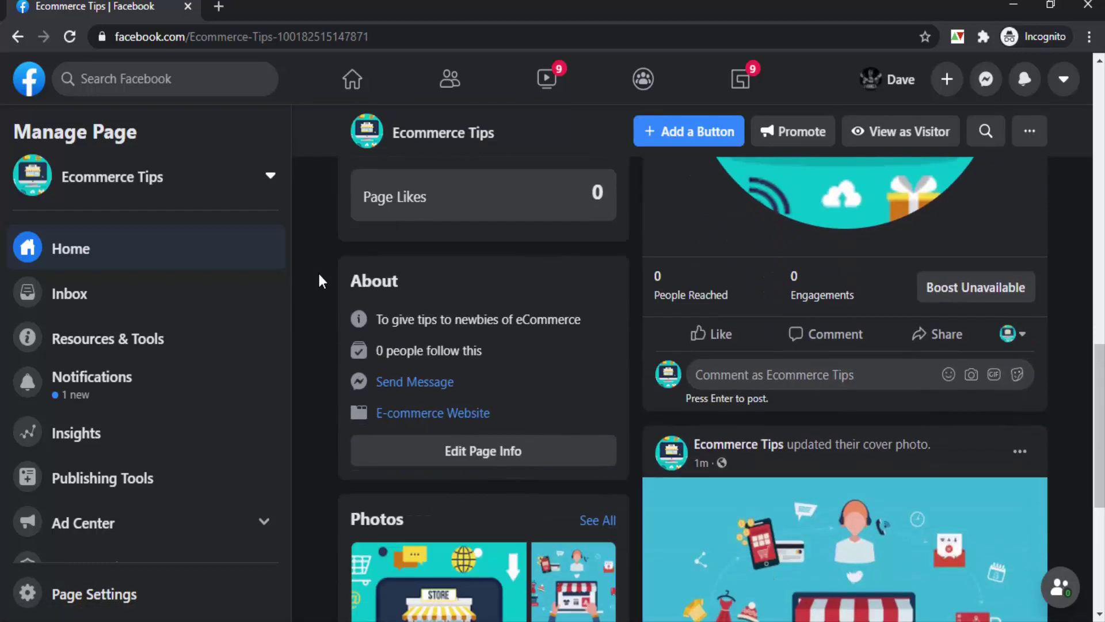
{"action": "scroll", "coordinate": [321, 281], "scroll_direction": "down", "scroll_amount": 1}
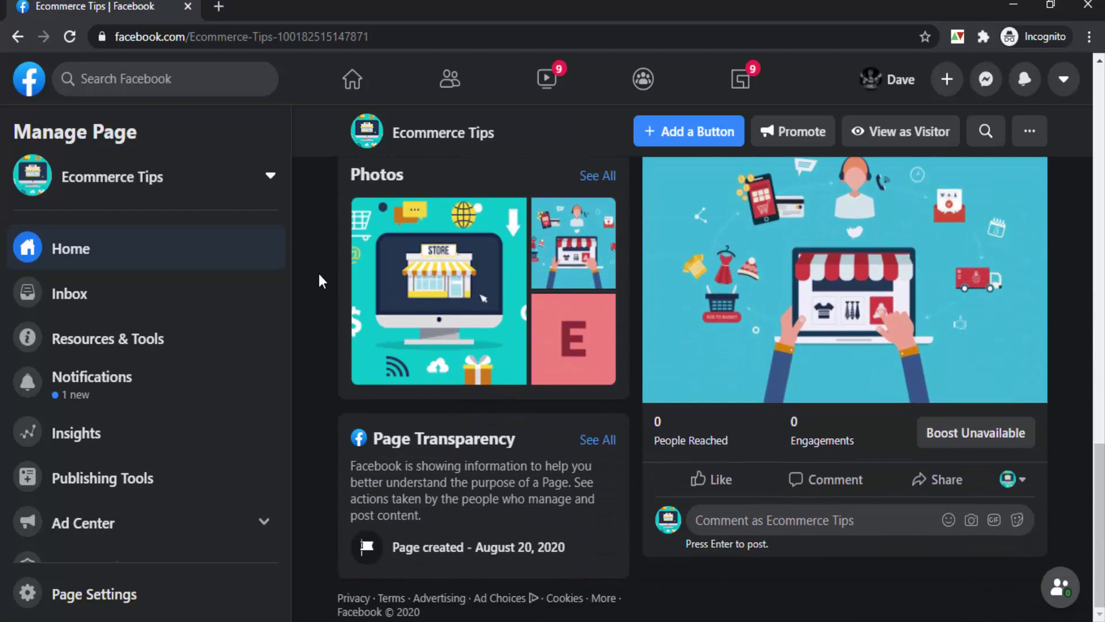
{"action": "scroll", "coordinate": [319, 276], "scroll_direction": "up", "scroll_amount": 5}
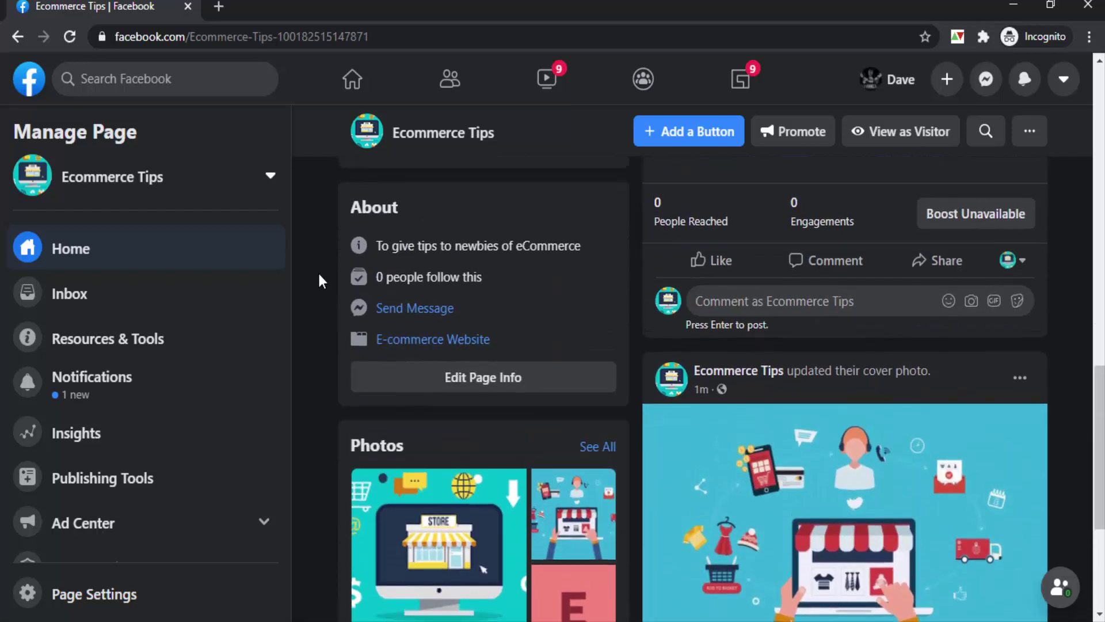
{"action": "scroll", "coordinate": [318, 271], "scroll_direction": "up", "scroll_amount": 9}
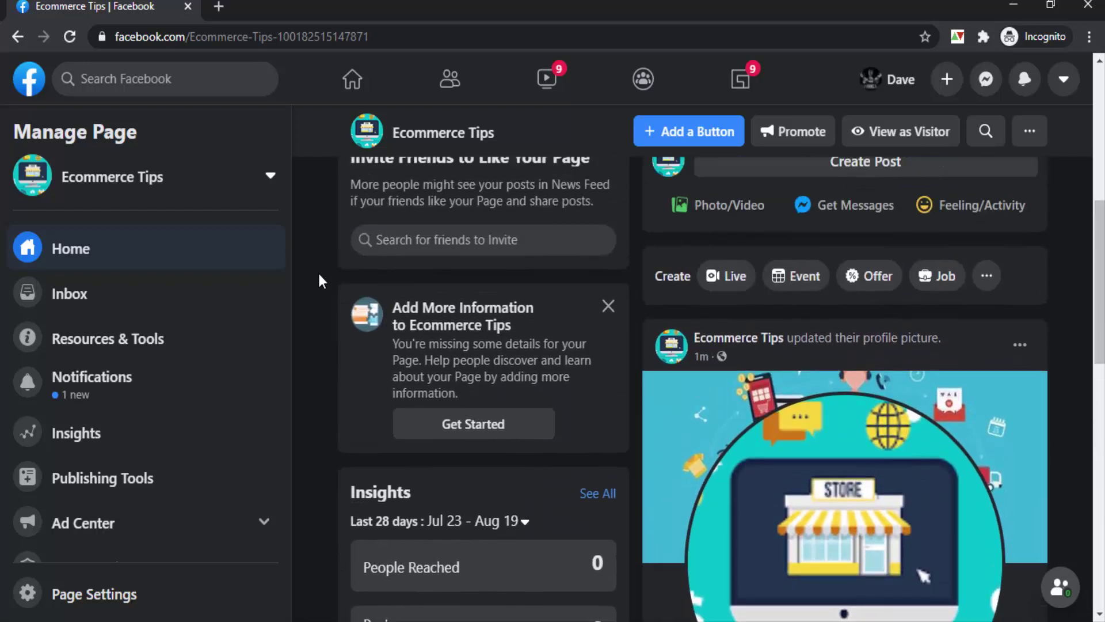
{"action": "scroll", "coordinate": [318, 271], "scroll_direction": "up", "scroll_amount": 5}
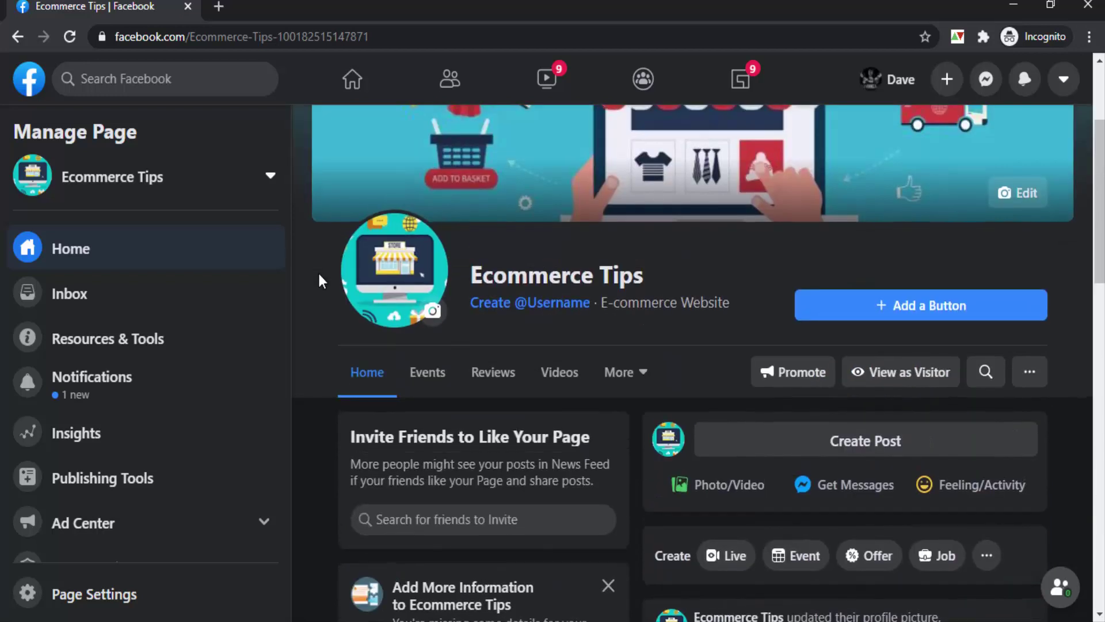
{"action": "scroll", "coordinate": [318, 271], "scroll_direction": "up", "scroll_amount": 3}
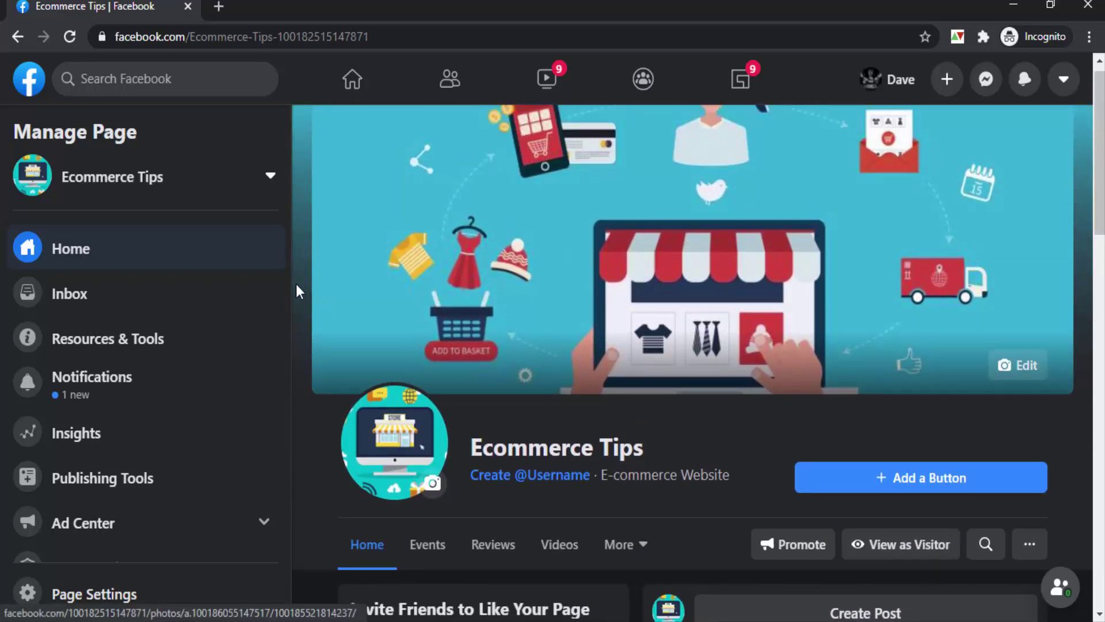
- Add a Send Message action button to the Page
{"action": "left_click", "coordinate": [873, 482]}
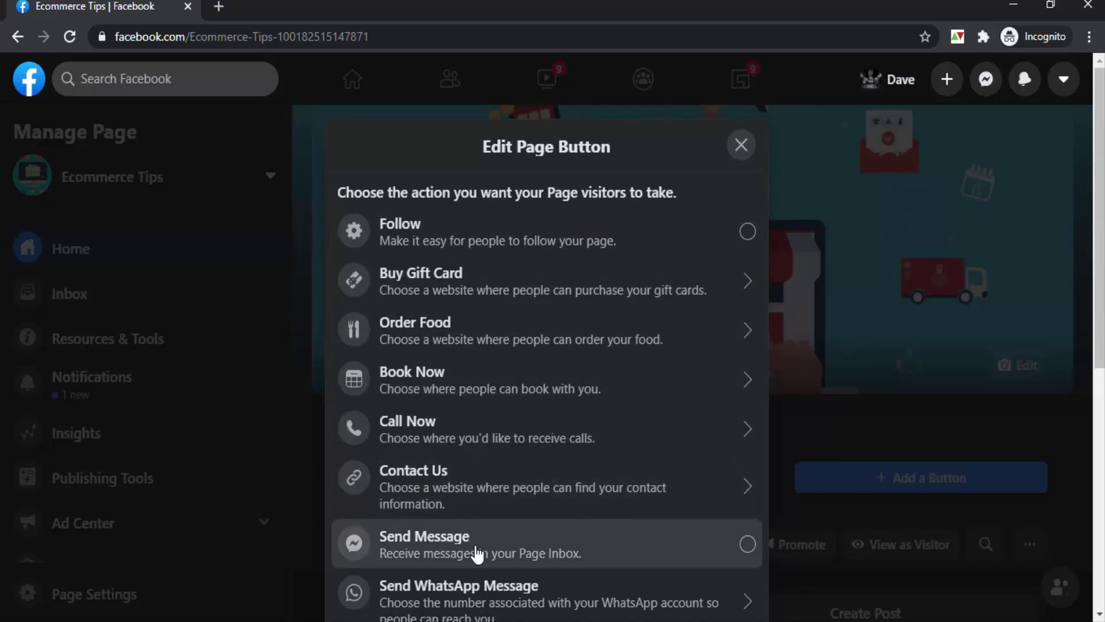
{"action": "scroll", "coordinate": [451, 357], "scroll_direction": "down", "scroll_amount": 2}
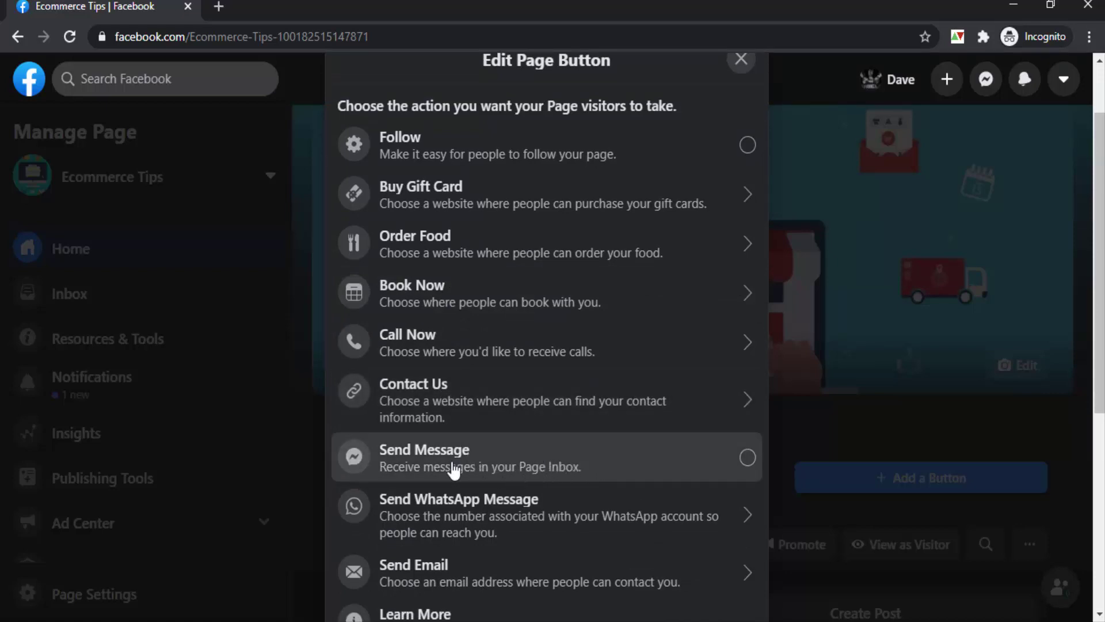
{"action": "left_click", "coordinate": [744, 459]}
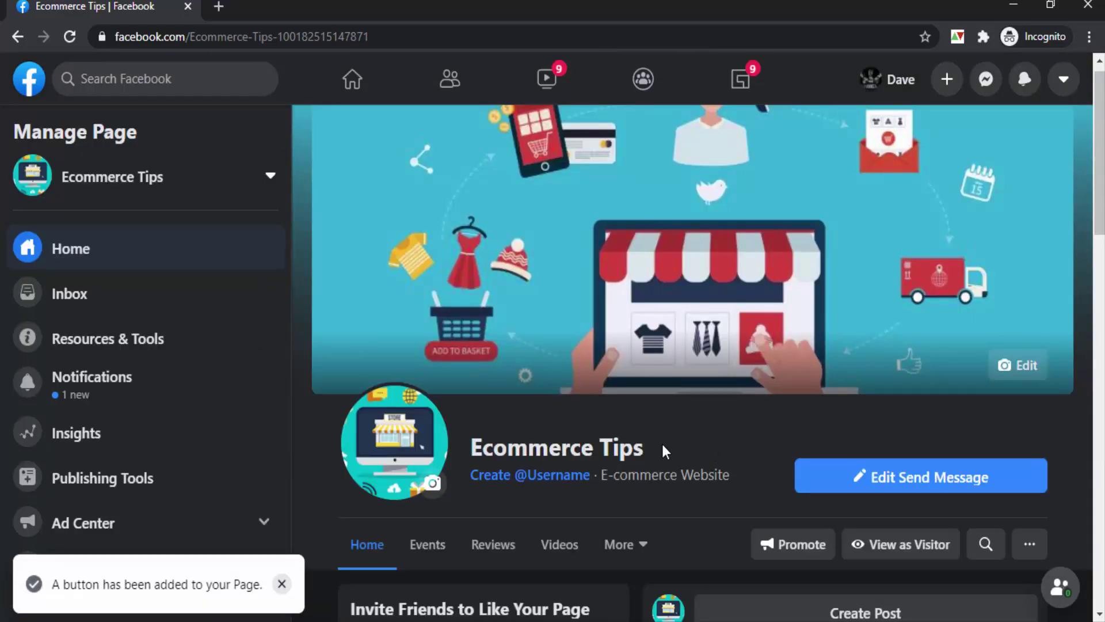
- Open the Page's settings, review the General options, and bring up the Messaging settings
{"action": "scroll", "coordinate": [662, 441], "scroll_direction": "down", "scroll_amount": 2}
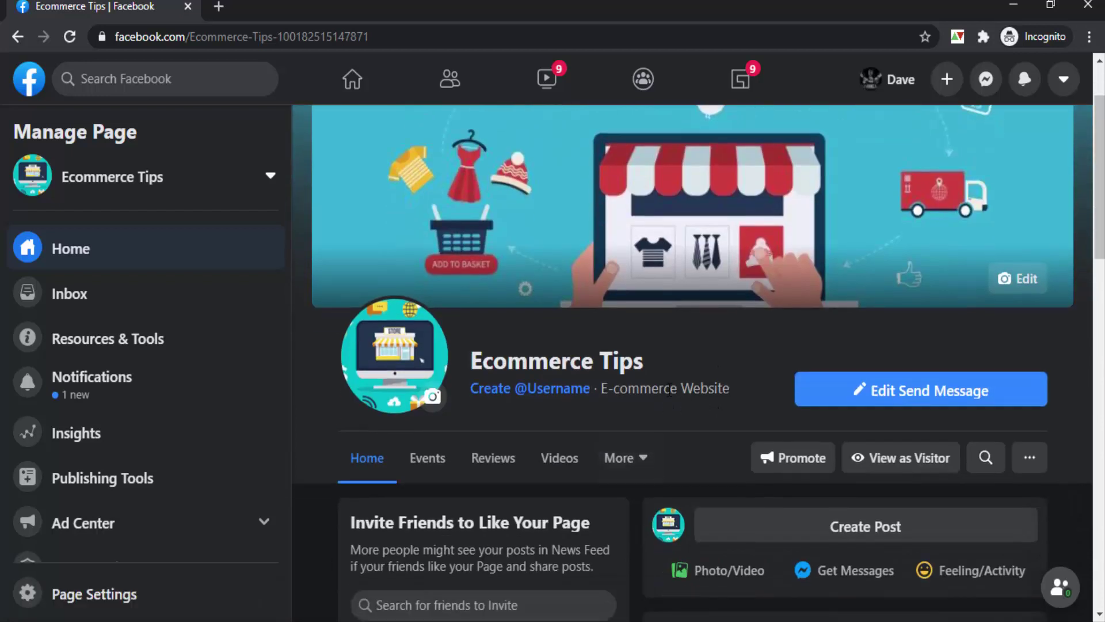
{"action": "scroll", "coordinate": [313, 504], "scroll_direction": "down", "scroll_amount": 5}
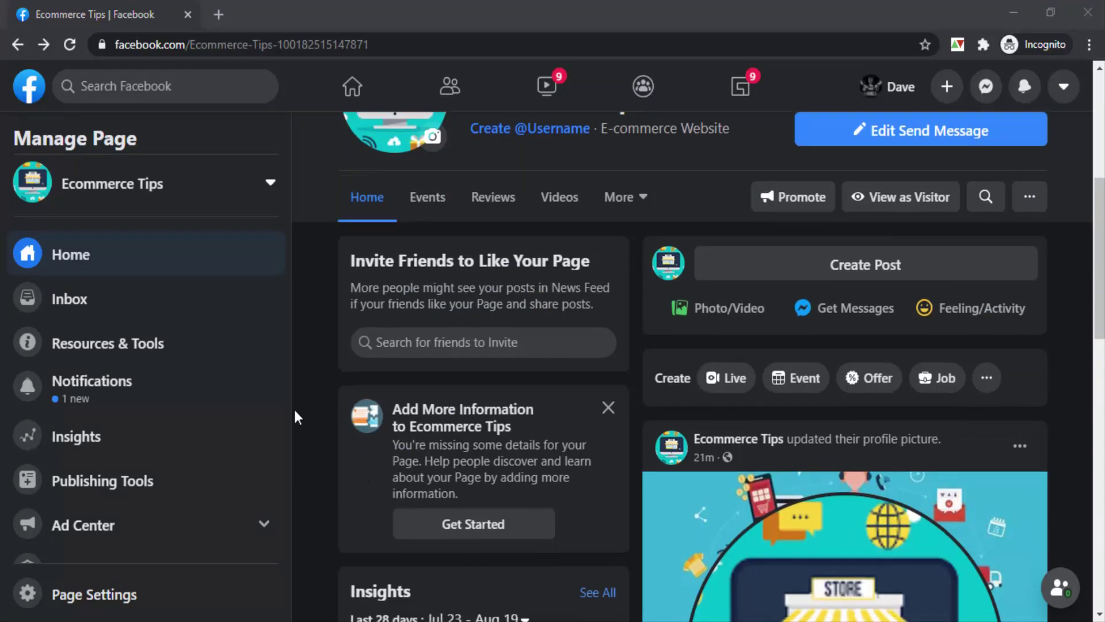
{"action": "scroll", "coordinate": [303, 418], "scroll_direction": "down", "scroll_amount": 4}
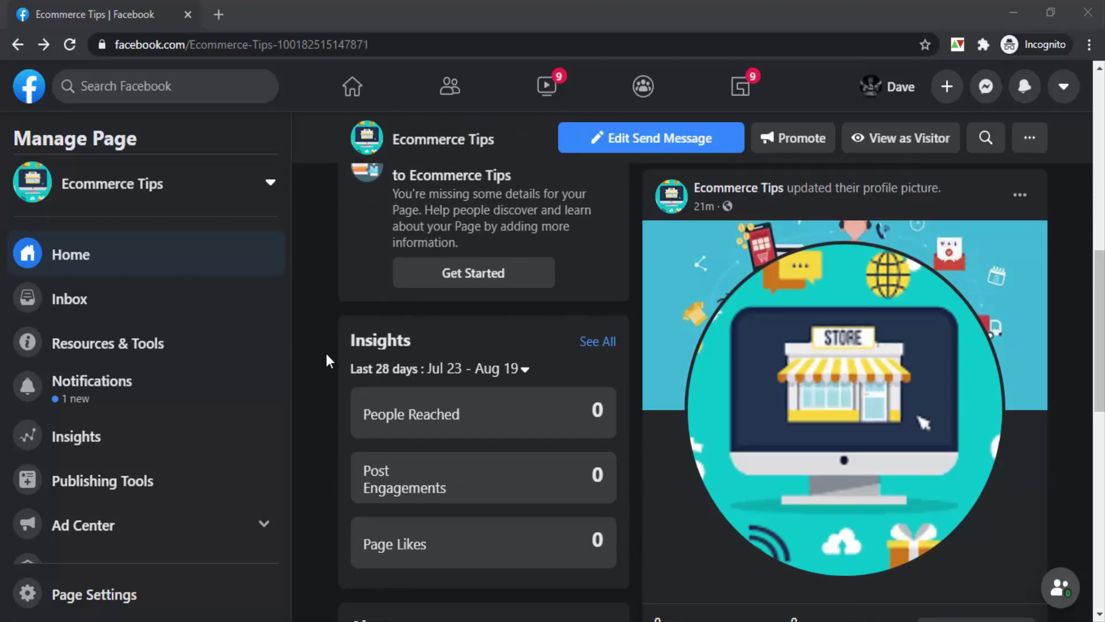
{"action": "scroll", "coordinate": [325, 355], "scroll_direction": "down", "scroll_amount": 5}
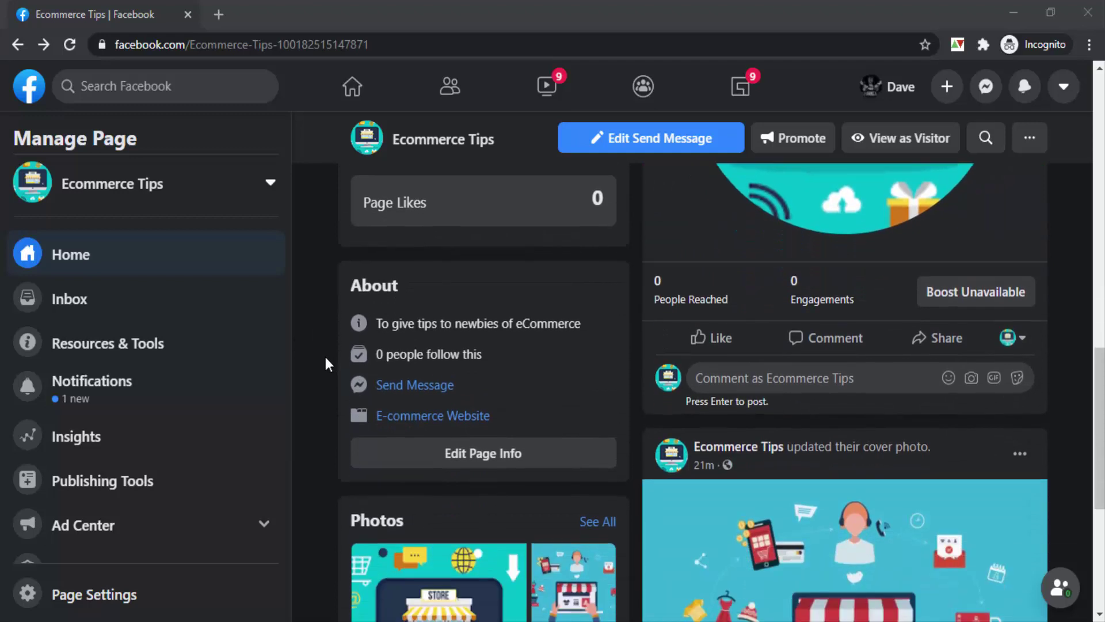
{"action": "scroll", "coordinate": [326, 359], "scroll_direction": "down", "scroll_amount": 2}
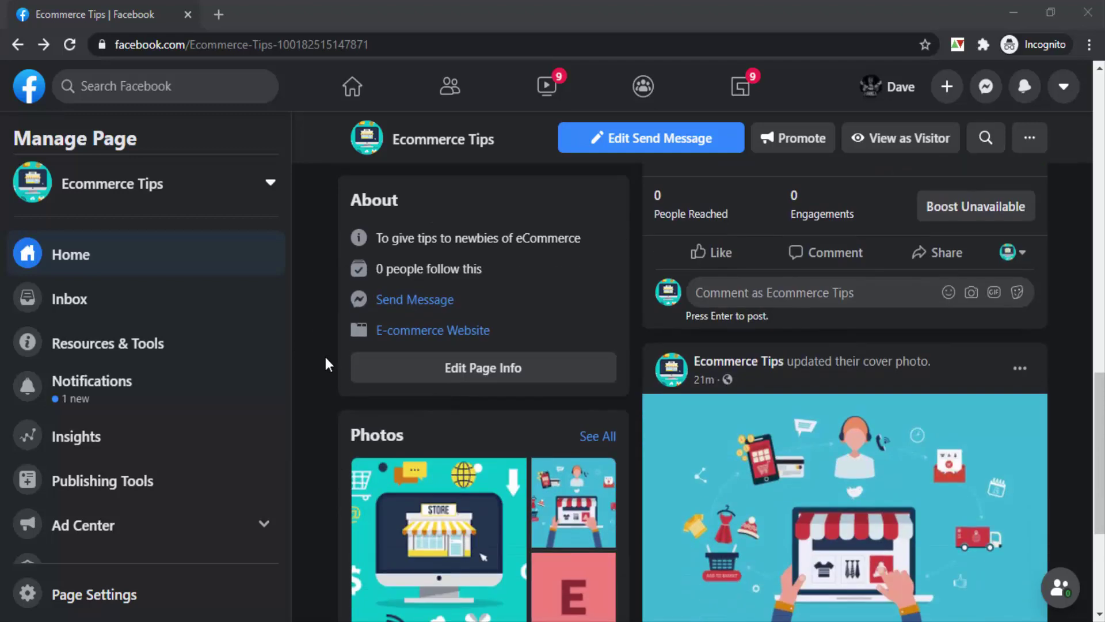
{"action": "left_click", "coordinate": [115, 597]}
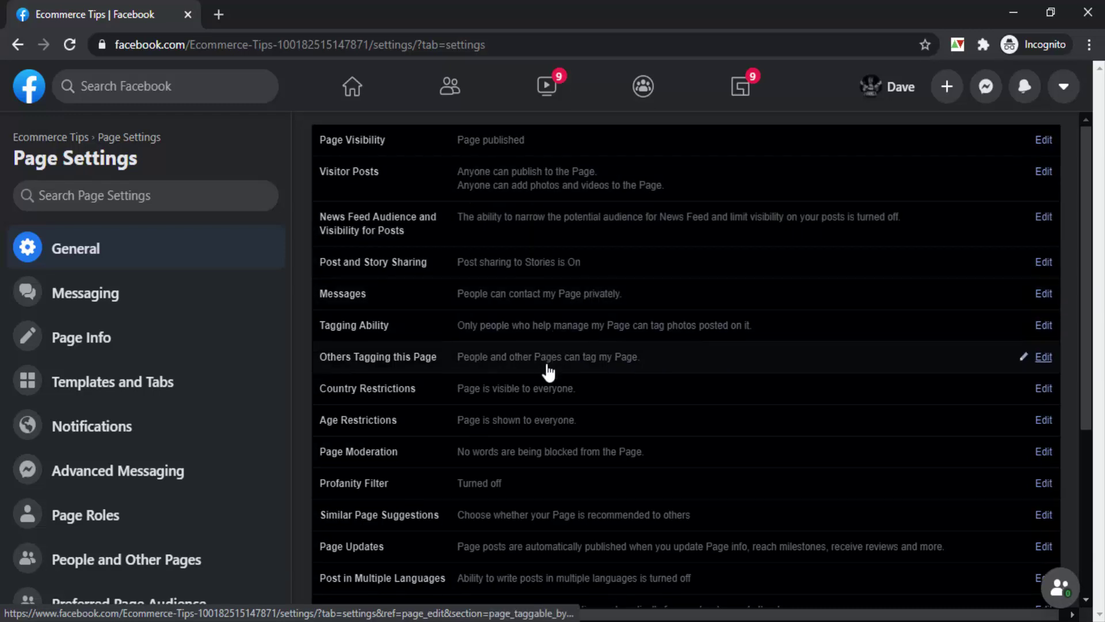
{"action": "scroll", "coordinate": [553, 377], "scroll_direction": "down", "scroll_amount": 5}
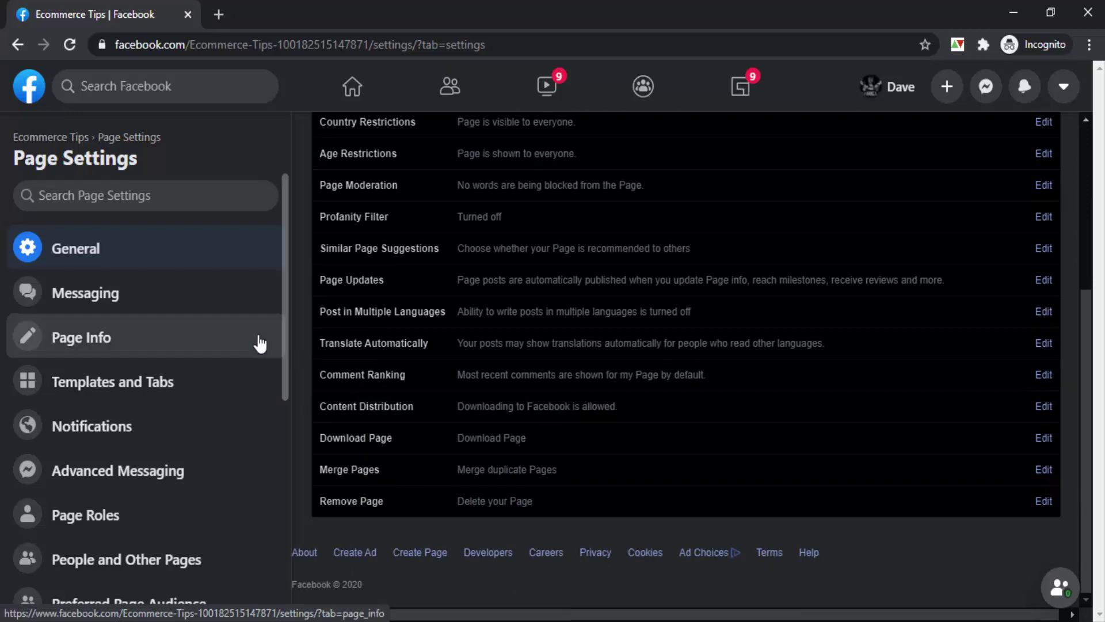
{"action": "left_click", "coordinate": [198, 297]}
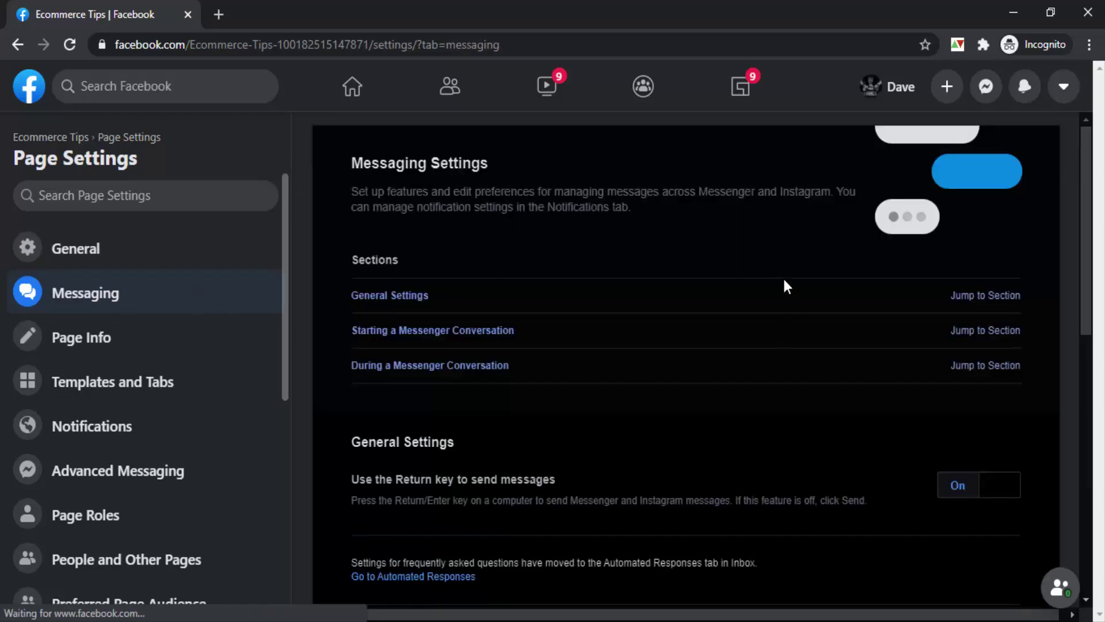
- Review the Messaging settings, including the Messenger conversation options, and open the Page Info settings
{"action": "scroll", "coordinate": [785, 284], "scroll_direction": "down", "scroll_amount": 4}
{"action": "scroll", "coordinate": [783, 278], "scroll_direction": "down", "scroll_amount": 5}
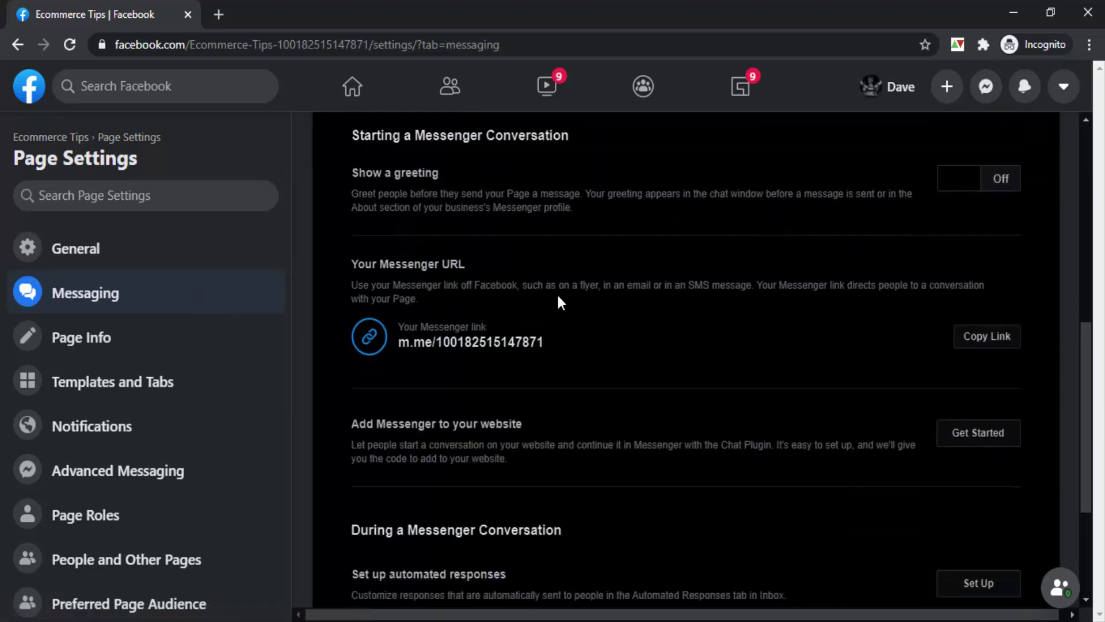
{"action": "left_click", "coordinate": [162, 344]}
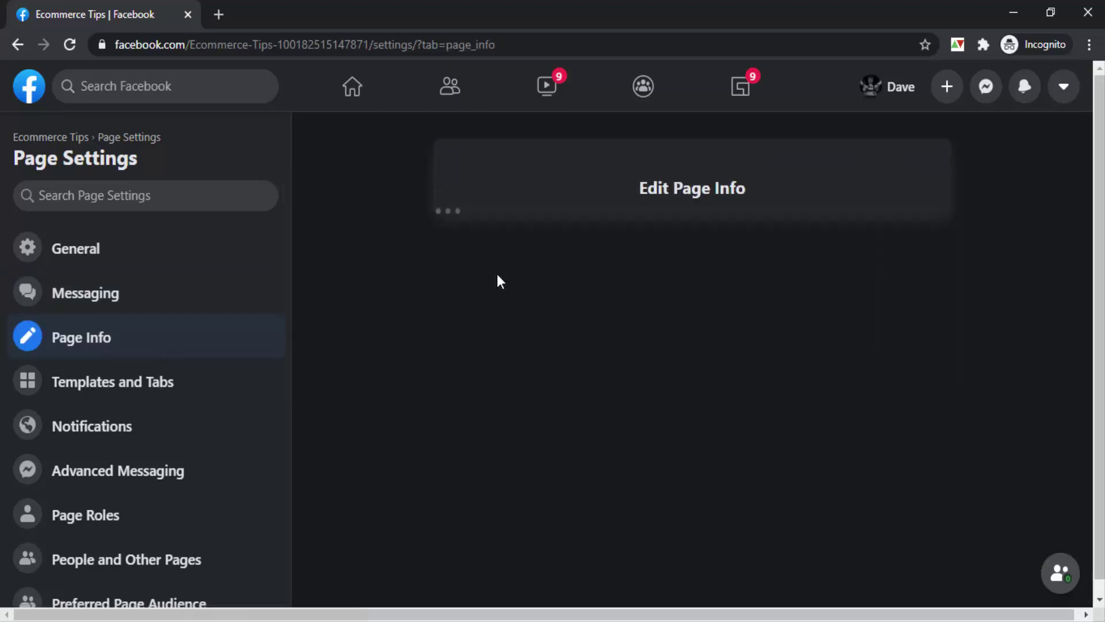
{"action": "left_click", "coordinate": [101, 338]}
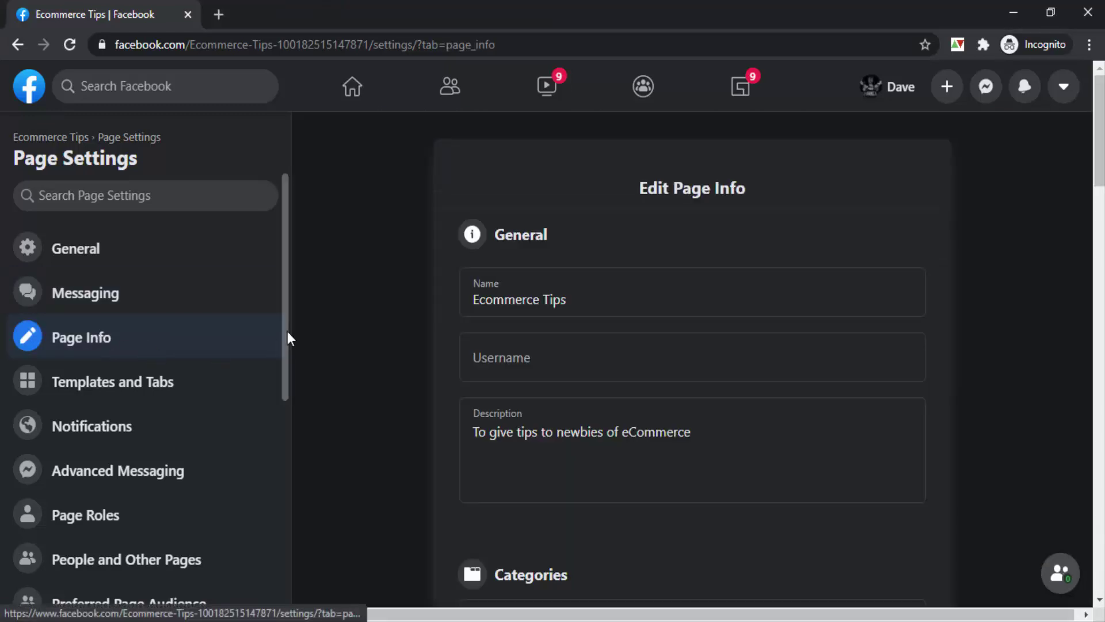
- Set the Page's username to ecommercetips in the general Page information
{"action": "scroll", "coordinate": [388, 282], "scroll_direction": "down", "scroll_amount": 1}
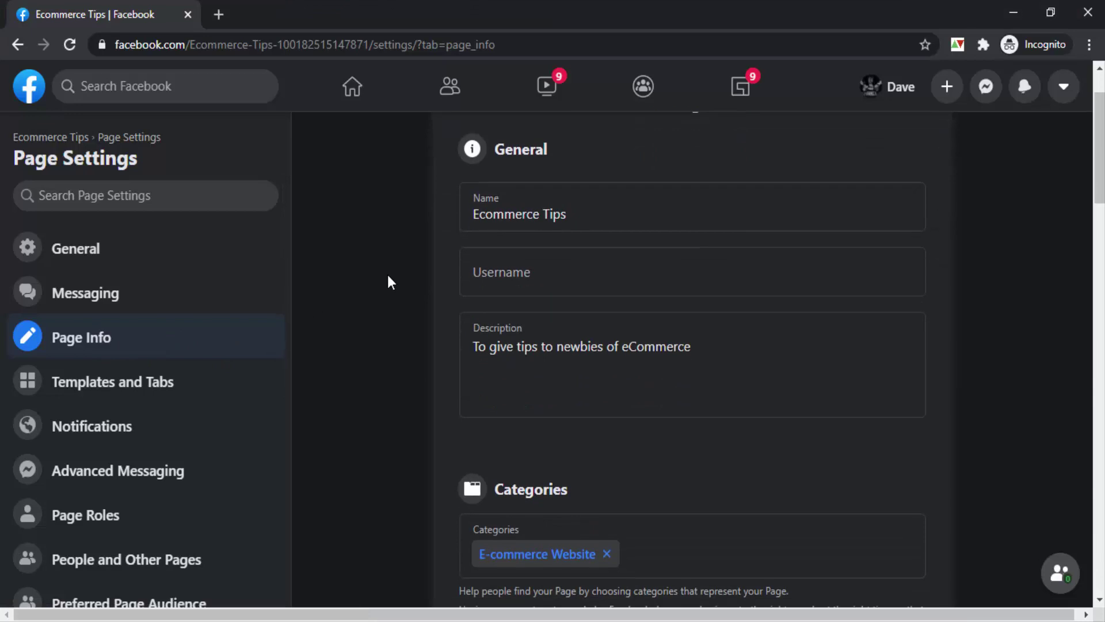
{"action": "scroll", "coordinate": [388, 282], "scroll_direction": "up", "scroll_amount": 1}
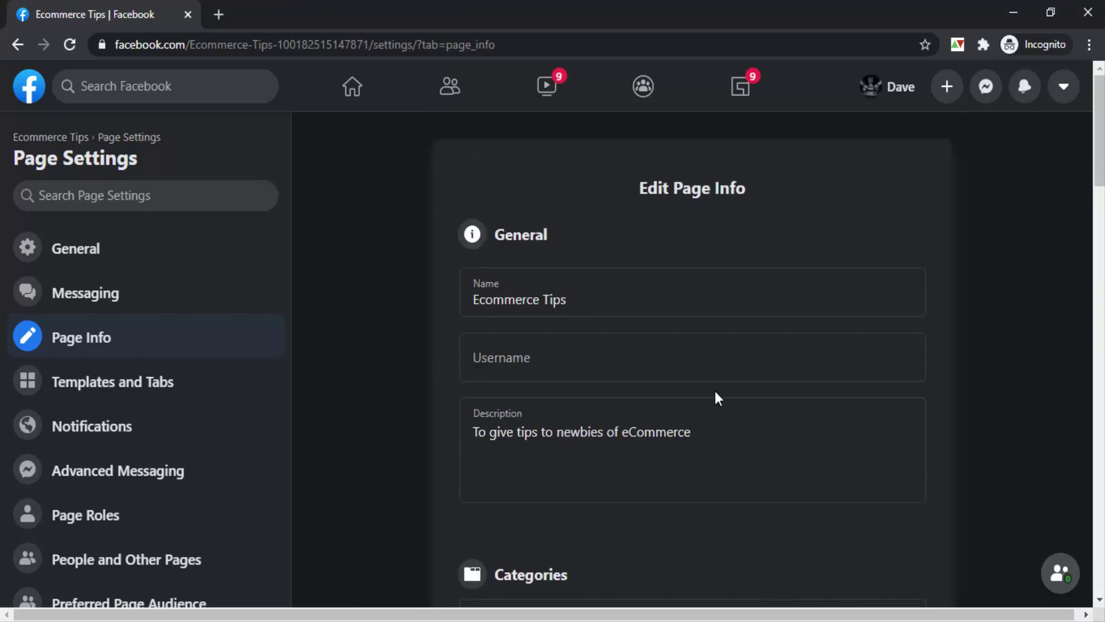
{"action": "left_click", "coordinate": [565, 359]}
{"action": "type", "text": "ecommercetips"}
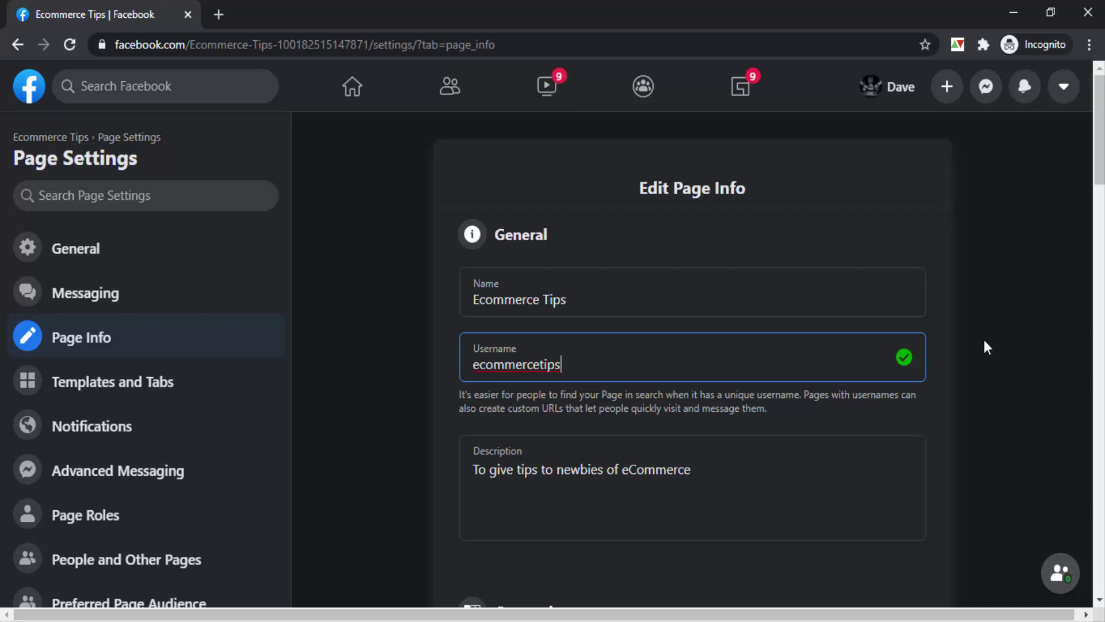
{"action": "scroll", "coordinate": [957, 338], "scroll_direction": "down", "scroll_amount": 3}
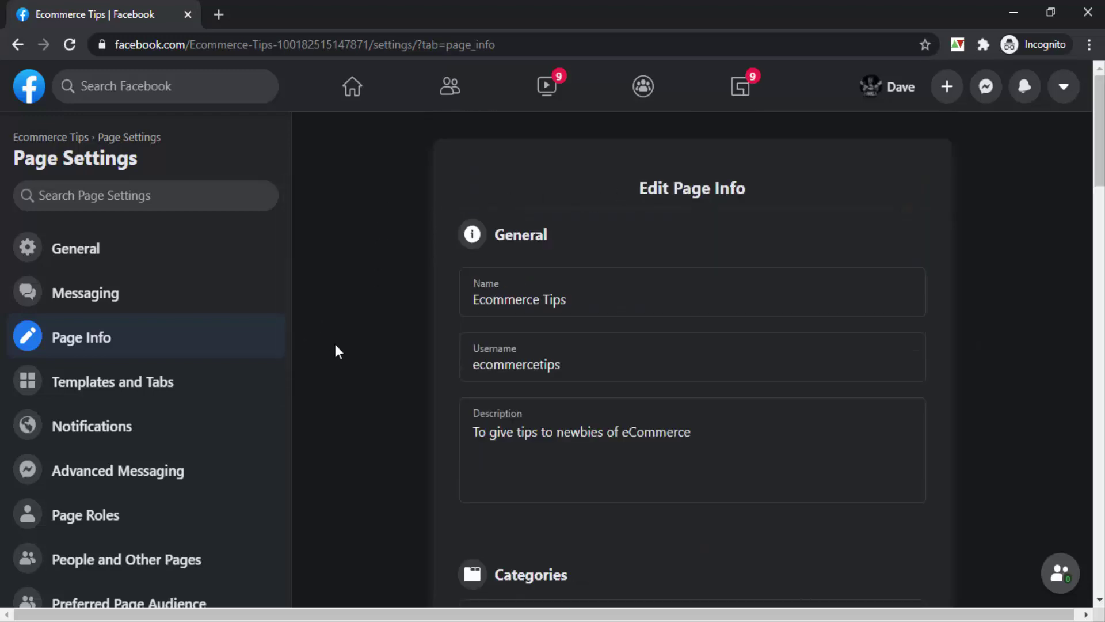
- Open the Page Roles settings and review the options for assigning a new role and the existing roles
{"action": "scroll", "coordinate": [238, 348], "scroll_direction": "down", "scroll_amount": 2}
{"action": "scroll", "coordinate": [240, 351], "scroll_direction": "down", "scroll_amount": 2}
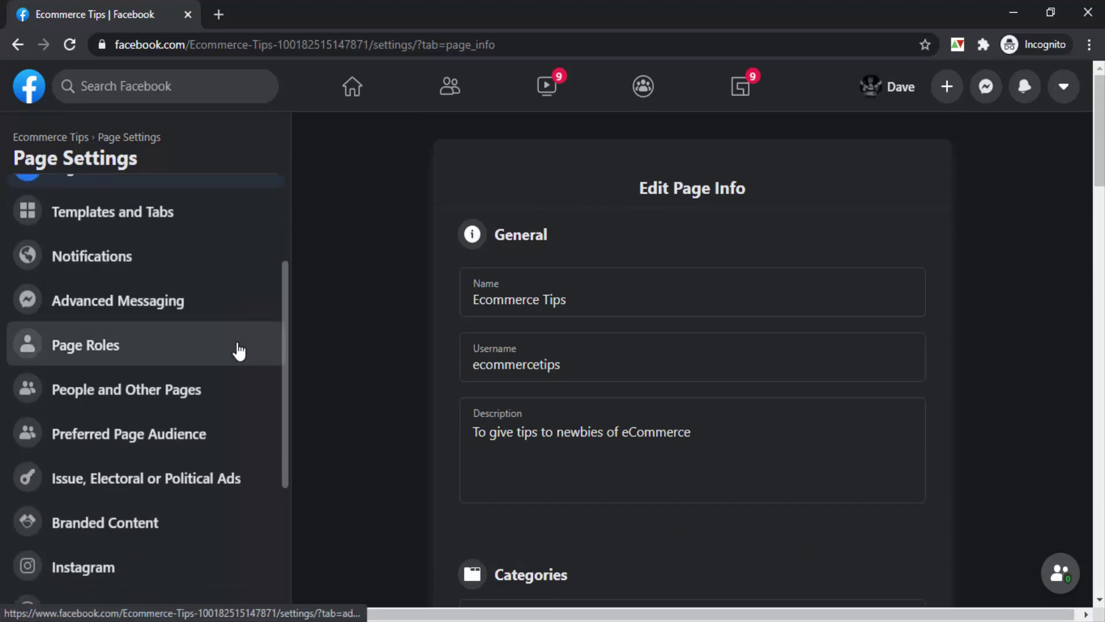
{"action": "left_click", "coordinate": [243, 351]}
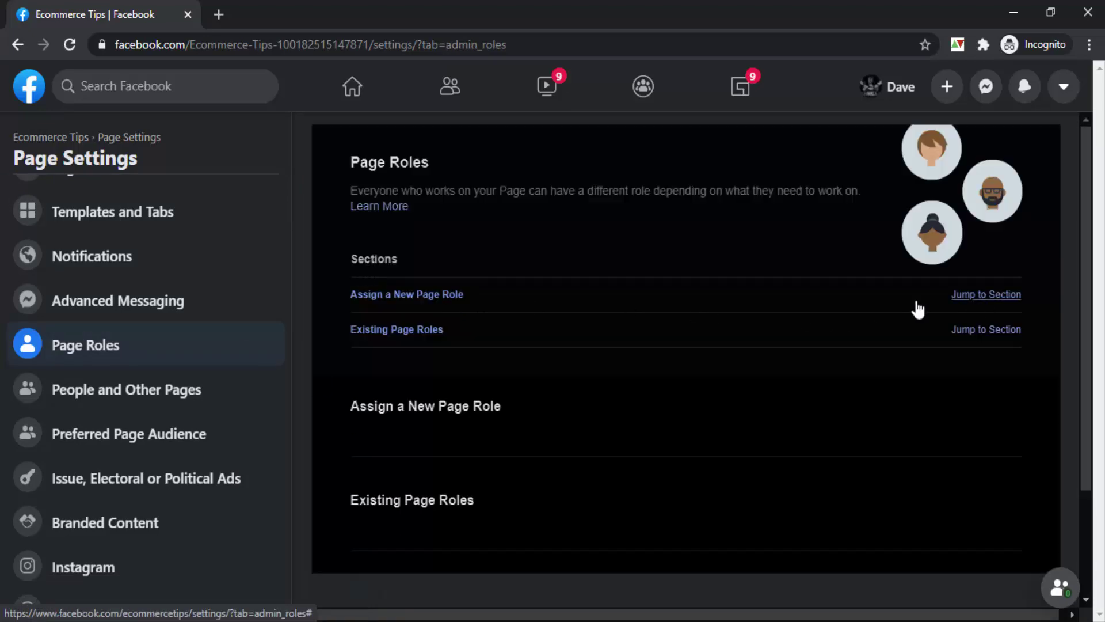
{"action": "scroll", "coordinate": [510, 350], "scroll_direction": "down", "scroll_amount": 2}
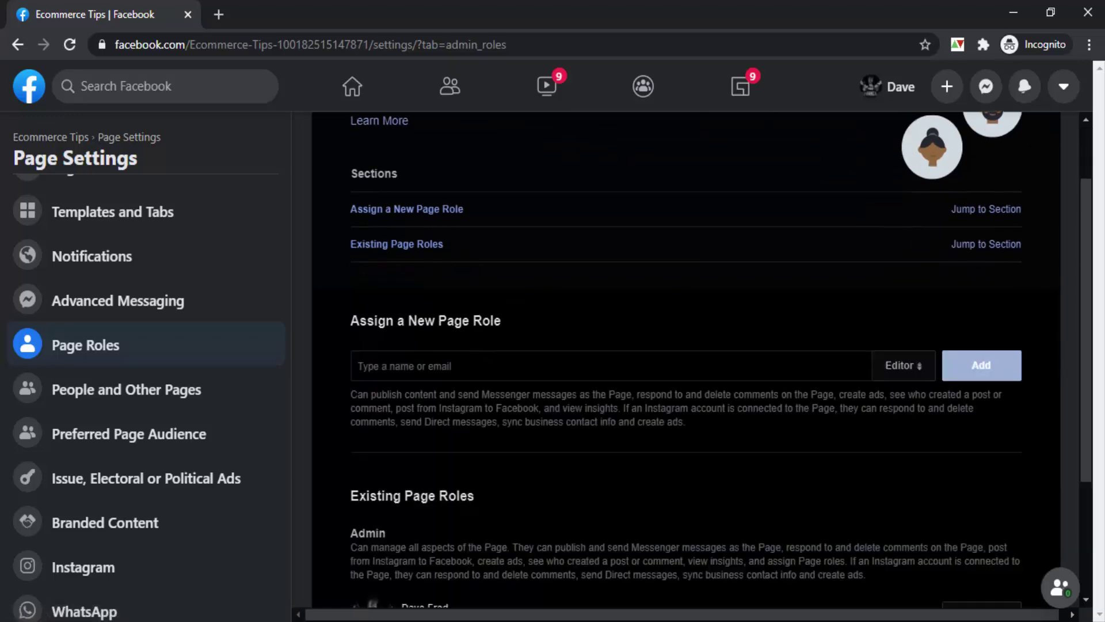
{"action": "scroll", "coordinate": [652, 314], "scroll_direction": "down", "scroll_amount": 3}
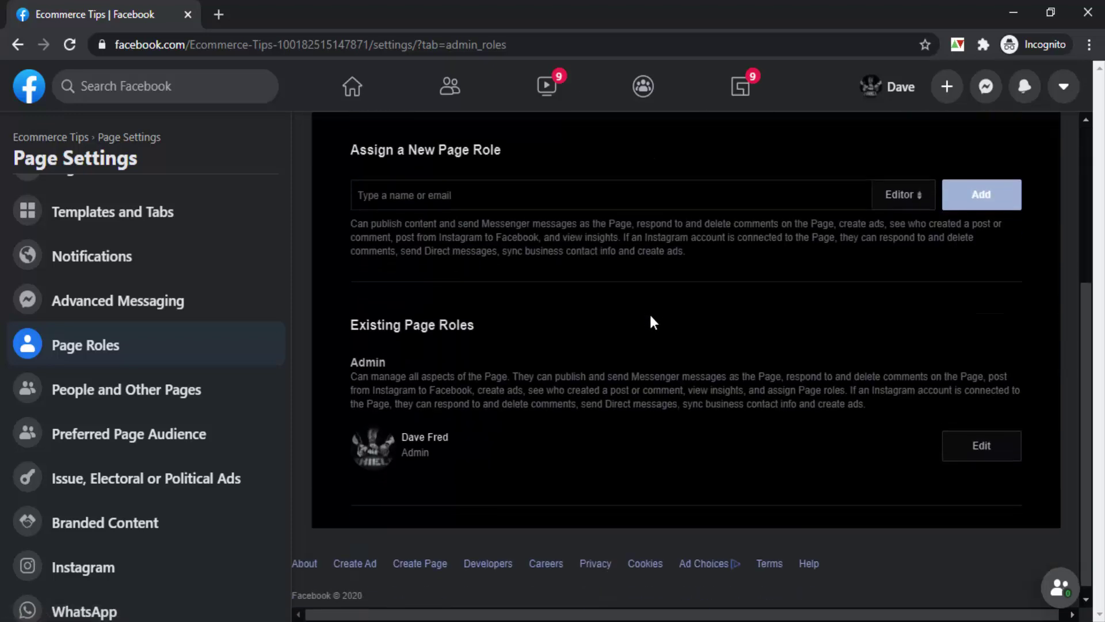
{"action": "scroll", "coordinate": [648, 337], "scroll_direction": "up", "scroll_amount": 3}
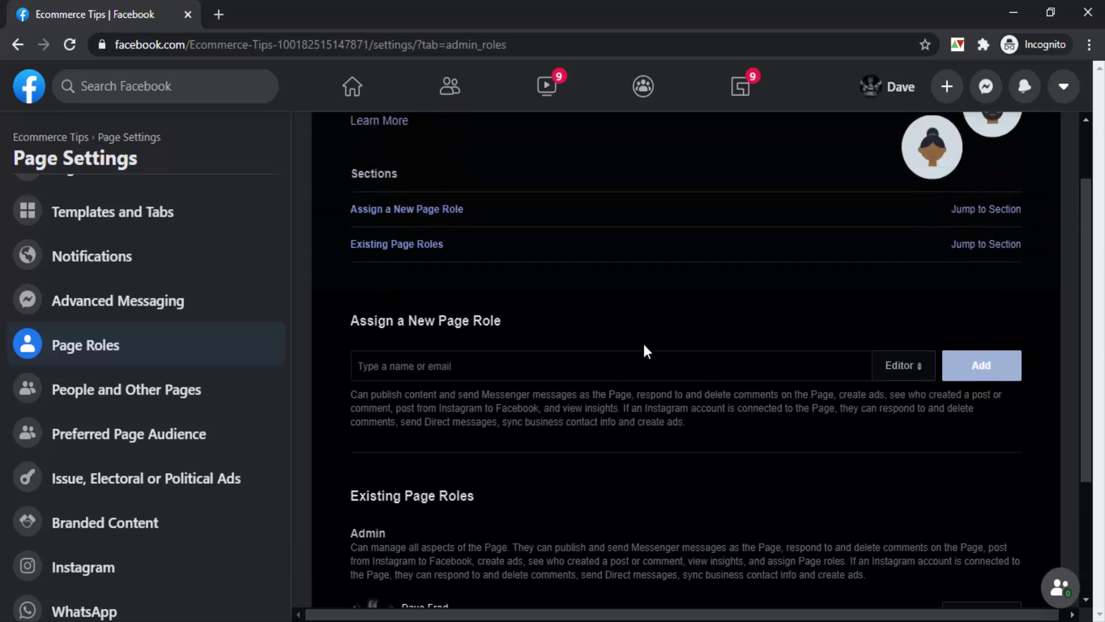